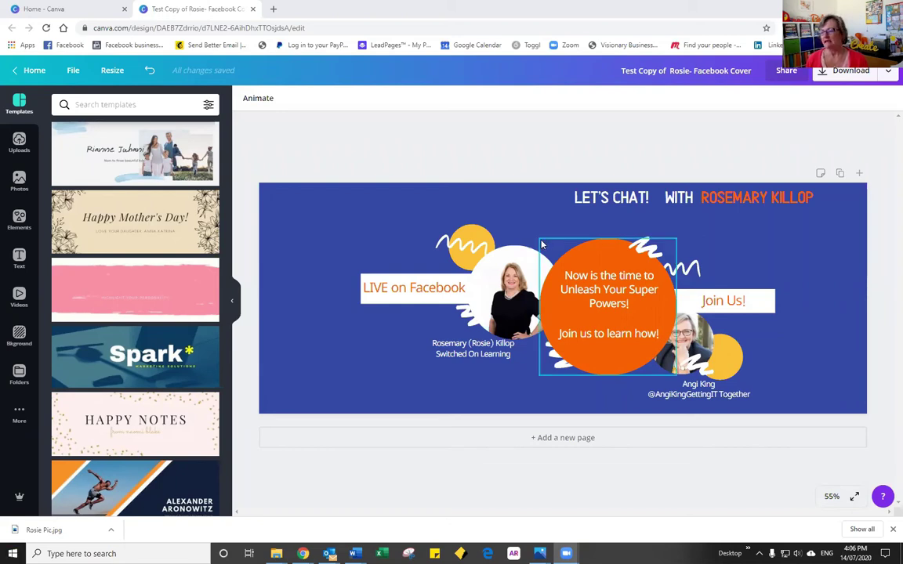
# - Select in turn the yellow-circle squiggle, the first portrait photo, the 'Join Us!' text and the blue background
pyautogui.click(469, 253)
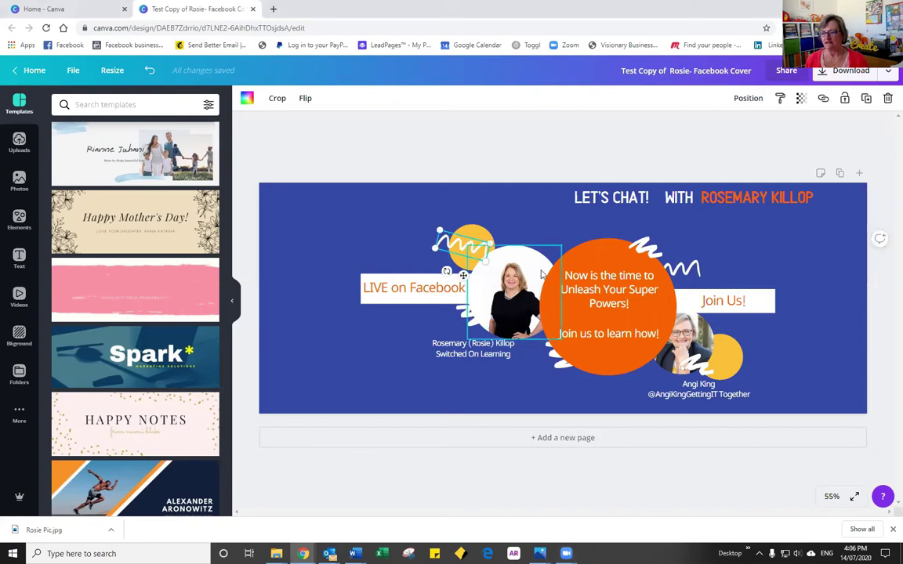
pyautogui.click(475, 278)
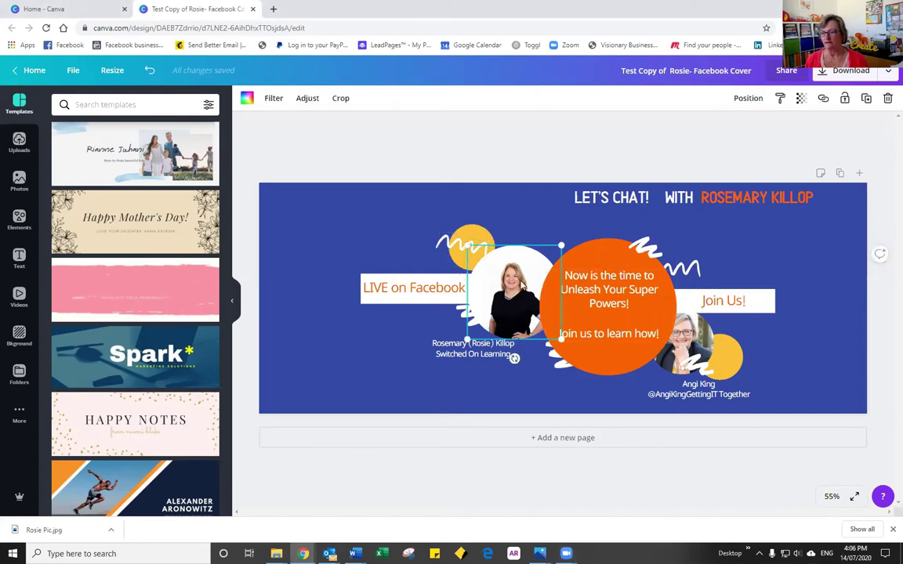
pyautogui.click(728, 302)
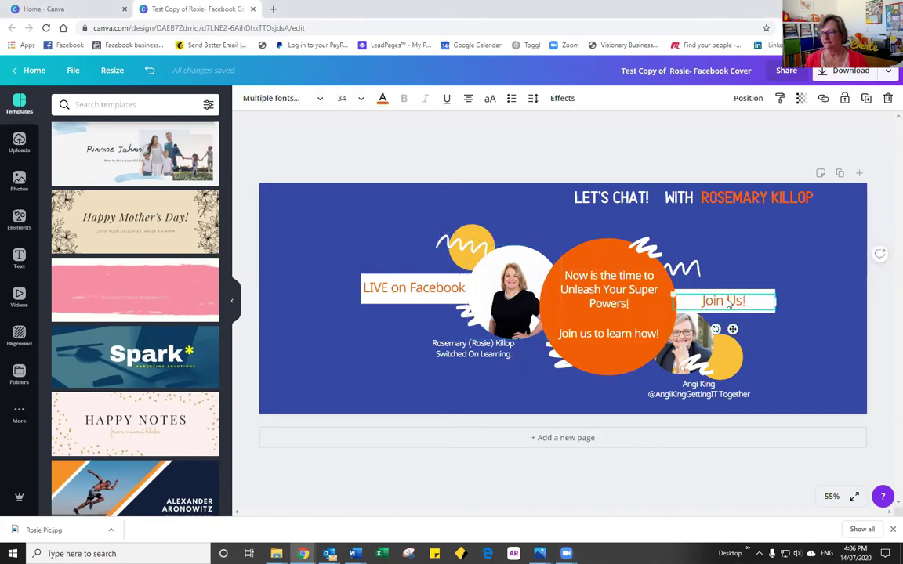
pyautogui.click(830, 238)
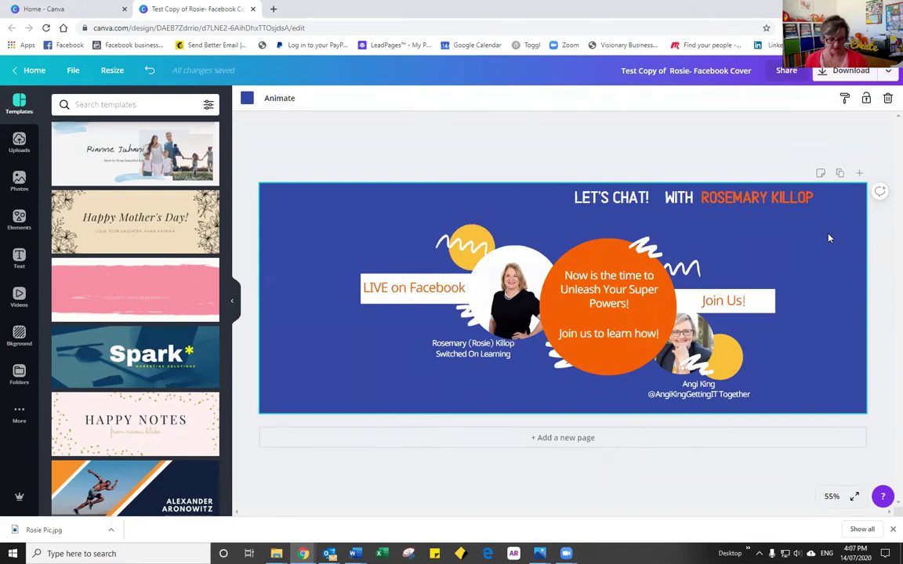
# - Select both white squiggles beside the orange circle together and nudge them slightly right
pyautogui.click(687, 269)
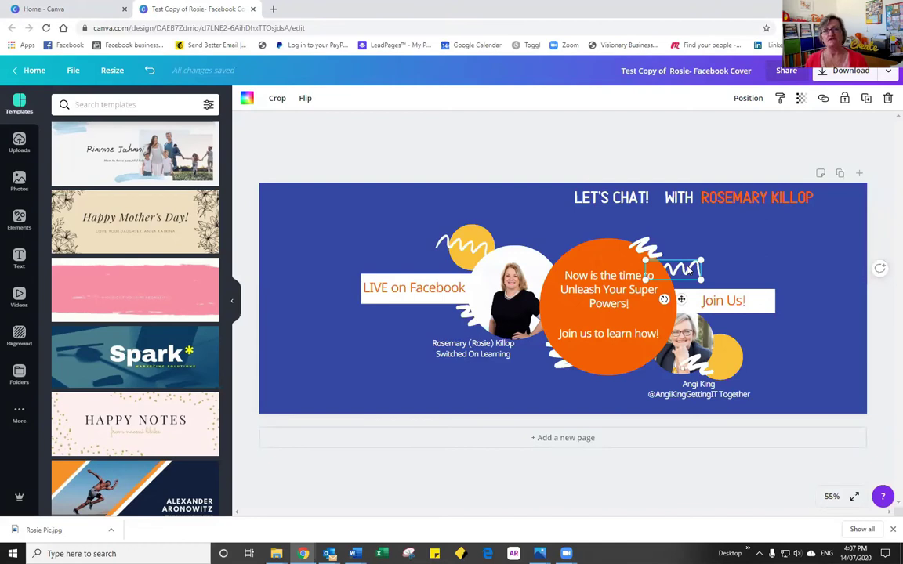
pyautogui.keyDown('shift'); pyautogui.click(647, 247); pyautogui.keyUp('shift')
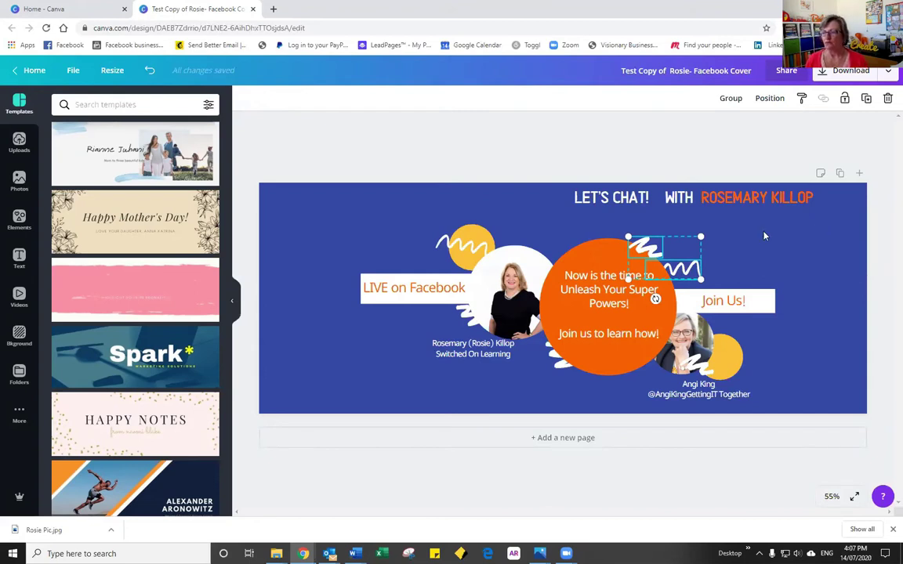
pyautogui.moveTo(679, 251)
pyautogui.mouseDown()
pyautogui.moveTo(780, 224)
pyautogui.moveTo(685, 246)
pyautogui.mouseUp()
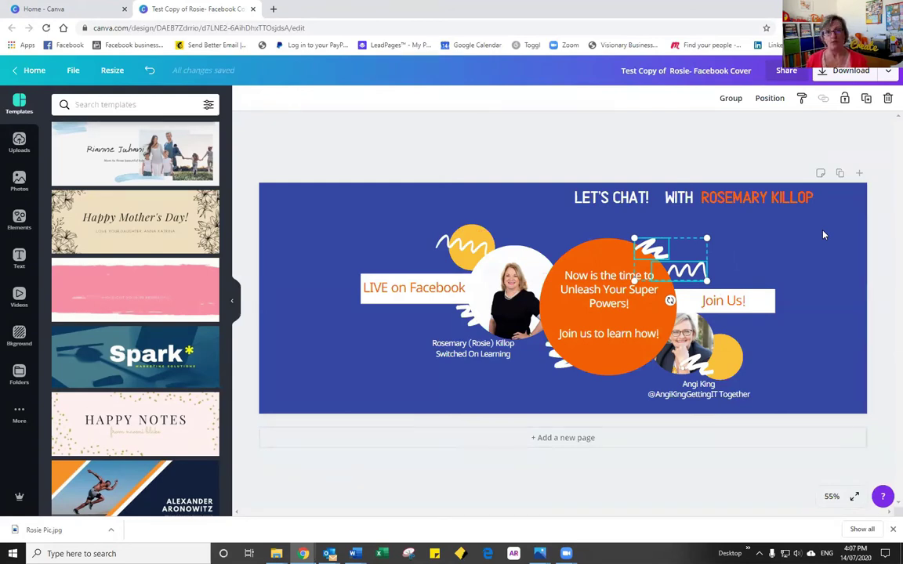
pyautogui.press('Right')
pyautogui.press('Right')
pyautogui.press('Right')
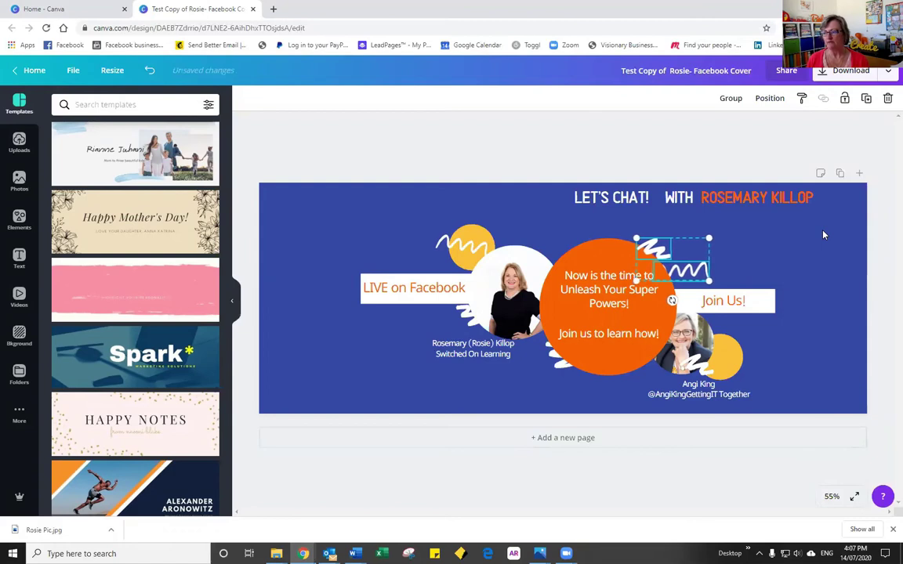
pyautogui.press('Right')
pyautogui.press('Right')
pyautogui.press('Right')
pyautogui.press('Right')
pyautogui.press('Right')
pyautogui.press('Right')
pyautogui.press('Right')
pyautogui.press('Right')
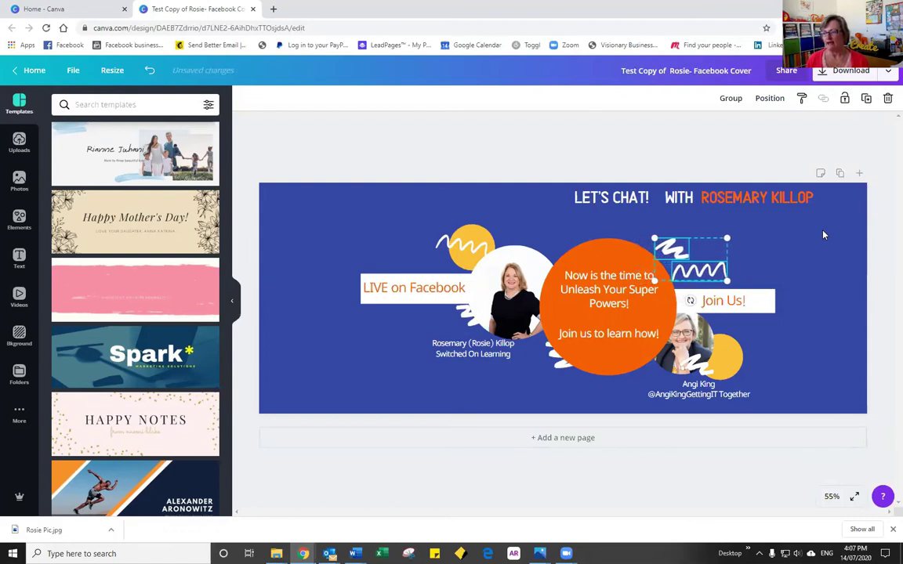
pyautogui.press('Left')
pyautogui.press('Left')
pyautogui.press('Left')
pyautogui.press('Left')
pyautogui.press('Left')
pyautogui.press('Left')
pyautogui.press('Left')
pyautogui.press('Left')
pyautogui.press('Left')
pyautogui.press('Left')
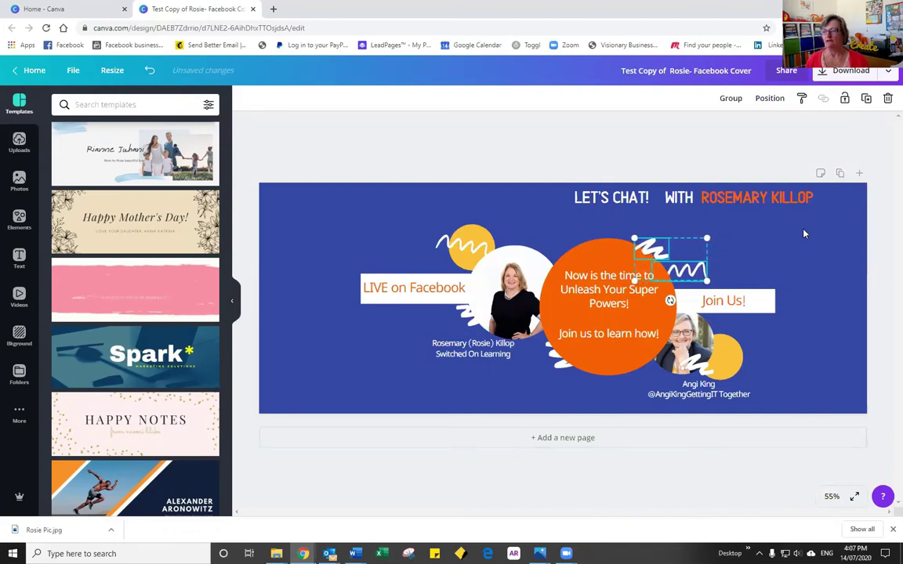
pyautogui.click(803, 234)
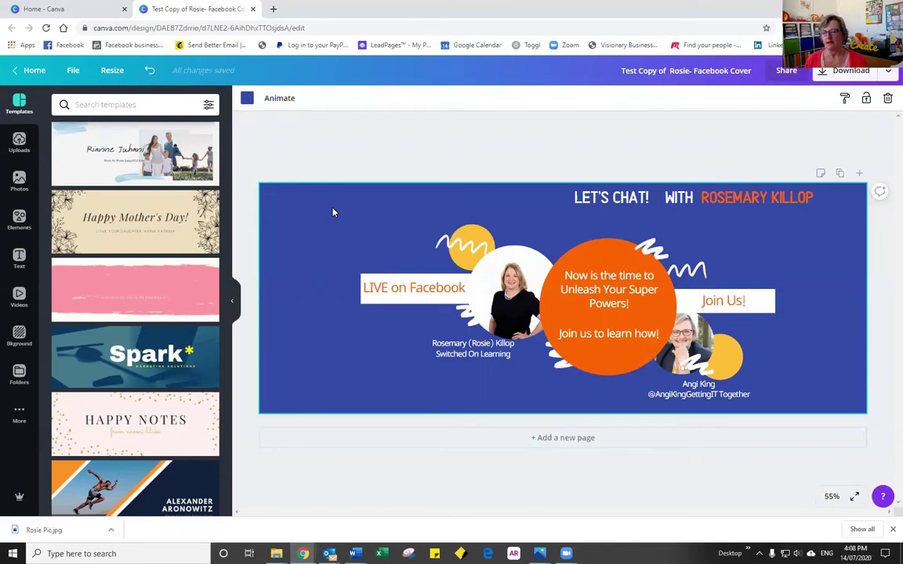
# - Marquee-select everything from the 'LIVE on Facebook' label down to the speaker captions
pyautogui.moveTo(333, 212); pyautogui.dragTo(823, 409)
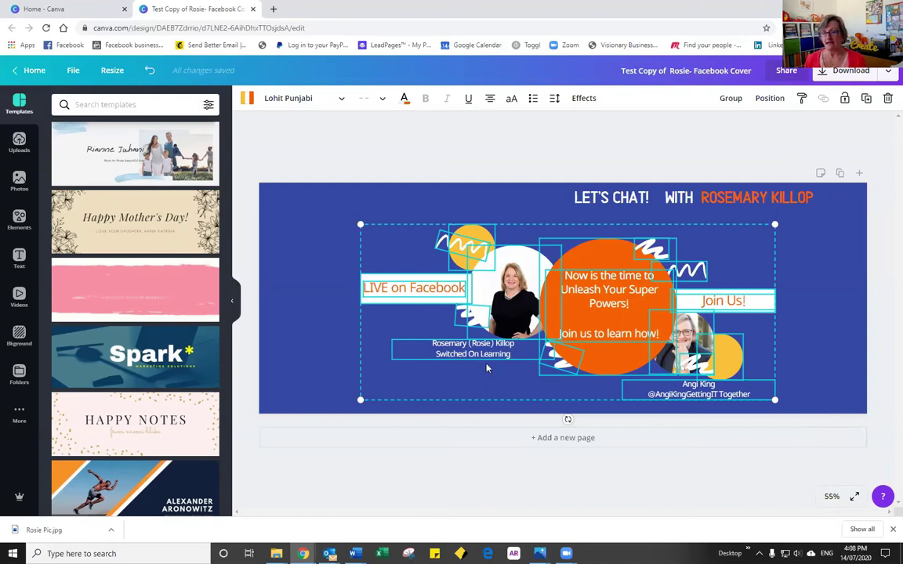
# - Resize the selected central block from a corner, then shift it slightly higher on the background
pyautogui.moveTo(359, 224); pyautogui.dragTo(340, 282)
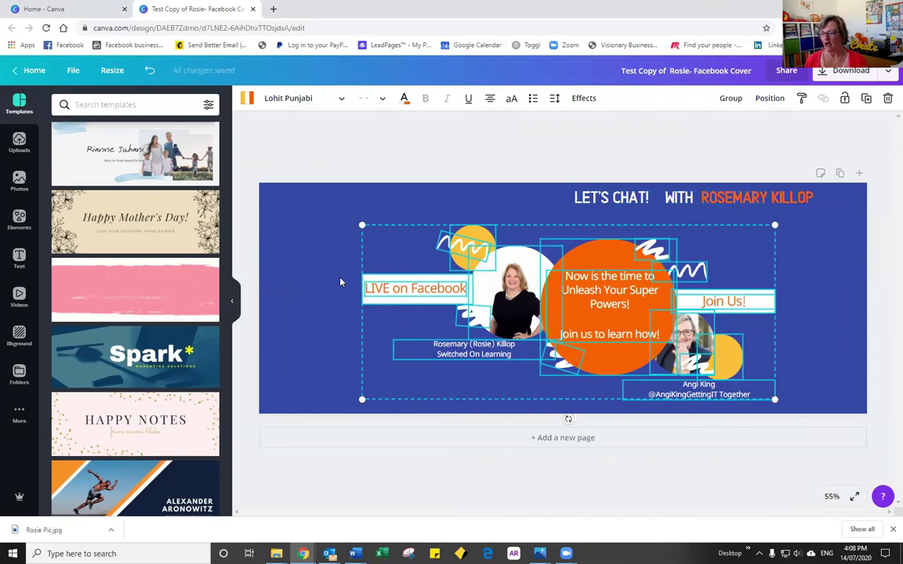
pyautogui.click(397, 251)
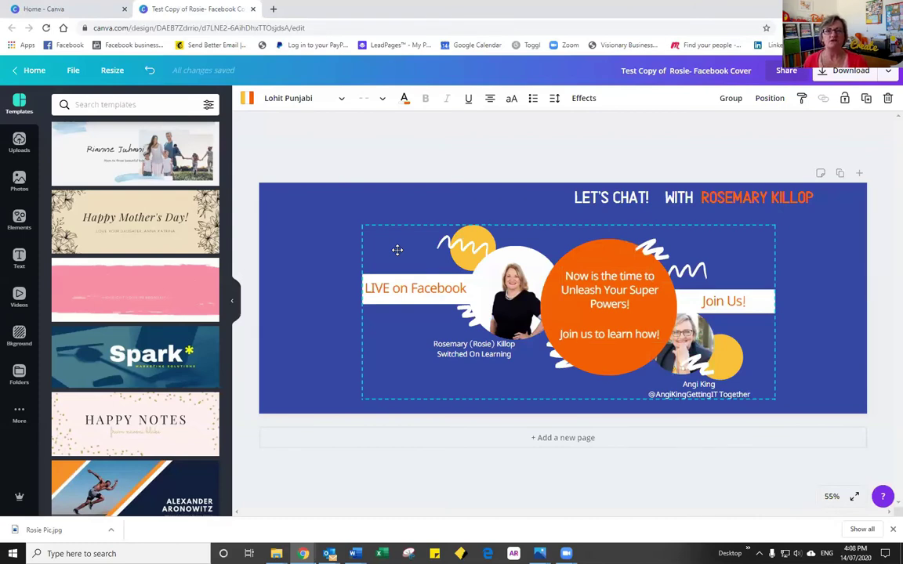
pyautogui.moveTo(397, 249)
pyautogui.mouseDown()
pyautogui.moveTo(468, 250)
pyautogui.moveTo(324, 246)
pyautogui.moveTo(398, 248)
pyautogui.mouseUp()
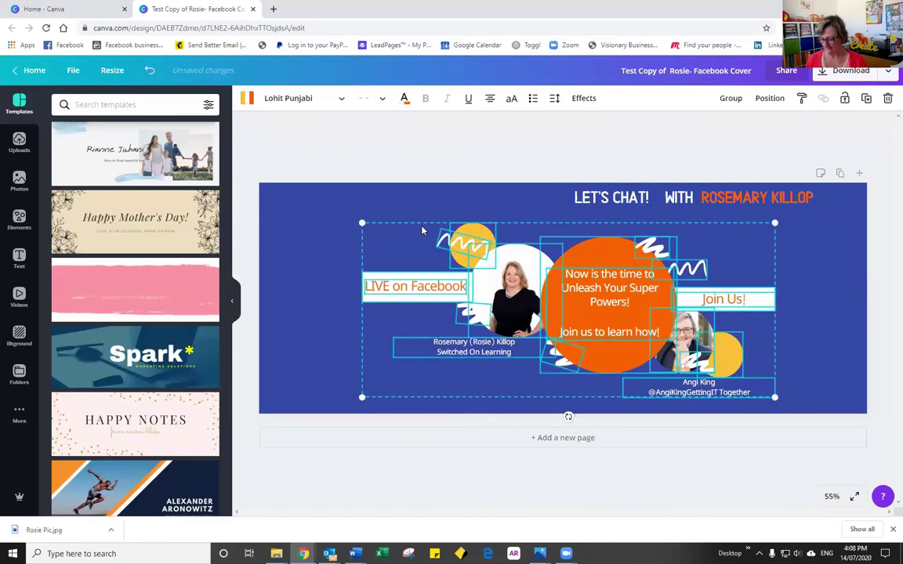
pyautogui.press('Right')
pyautogui.press('Right')
pyautogui.press('Right')
pyautogui.press('Right')
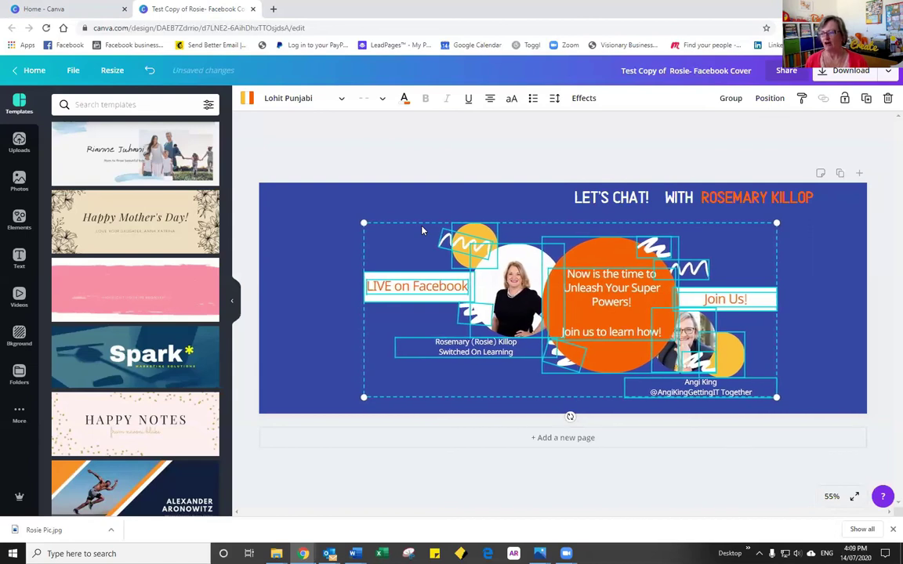
pyautogui.press('Left')
pyautogui.press('Left')
pyautogui.press('Left')
pyautogui.press('Left')
pyautogui.press('Left')
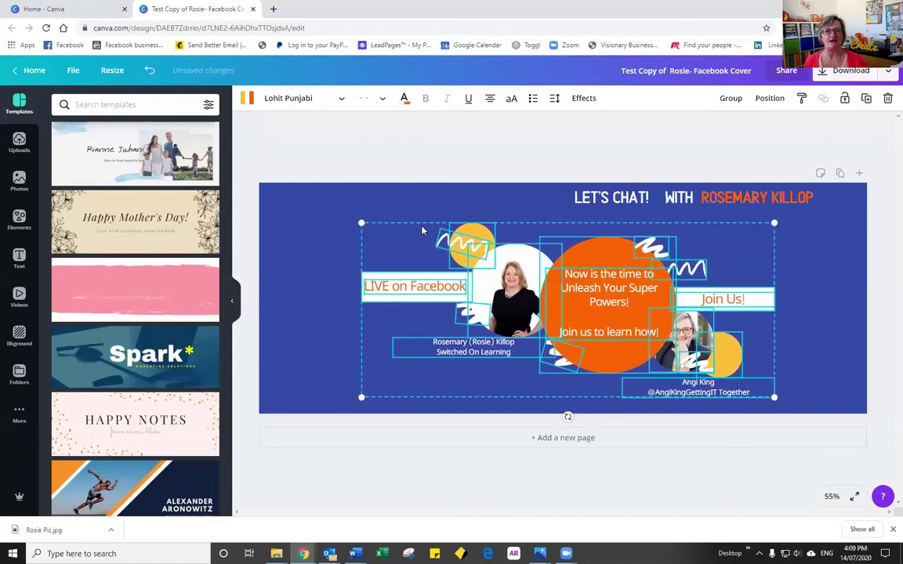